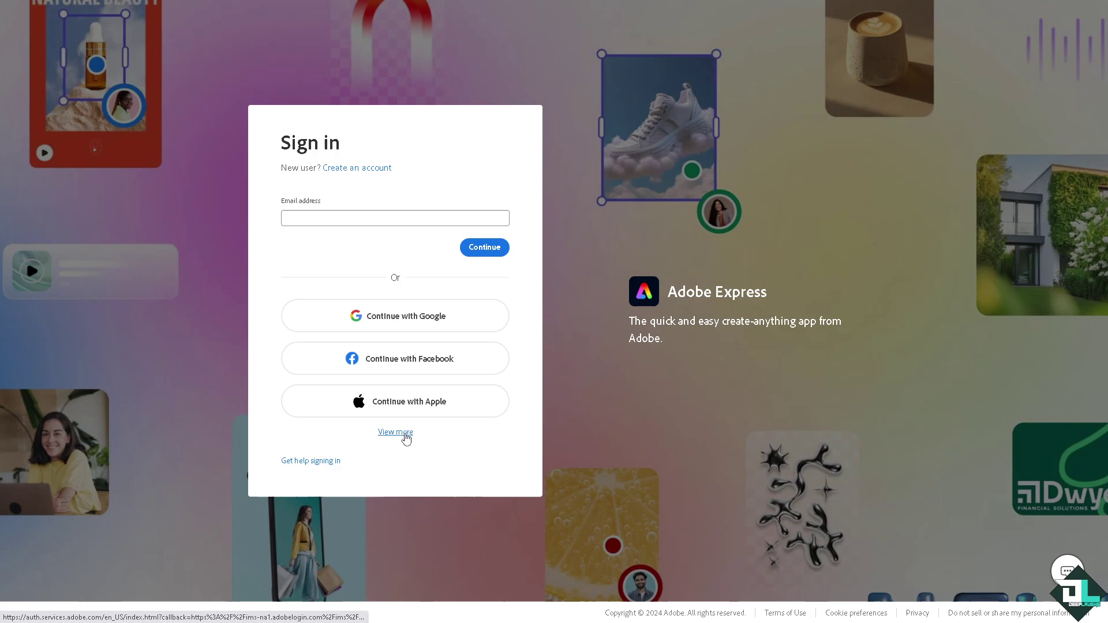
- Expand the Adobe Express sign-in options and choose to create an account
{"action": "left_click", "coordinate": [401, 433]}
{"action": "left_click", "coordinate": [381, 113]}
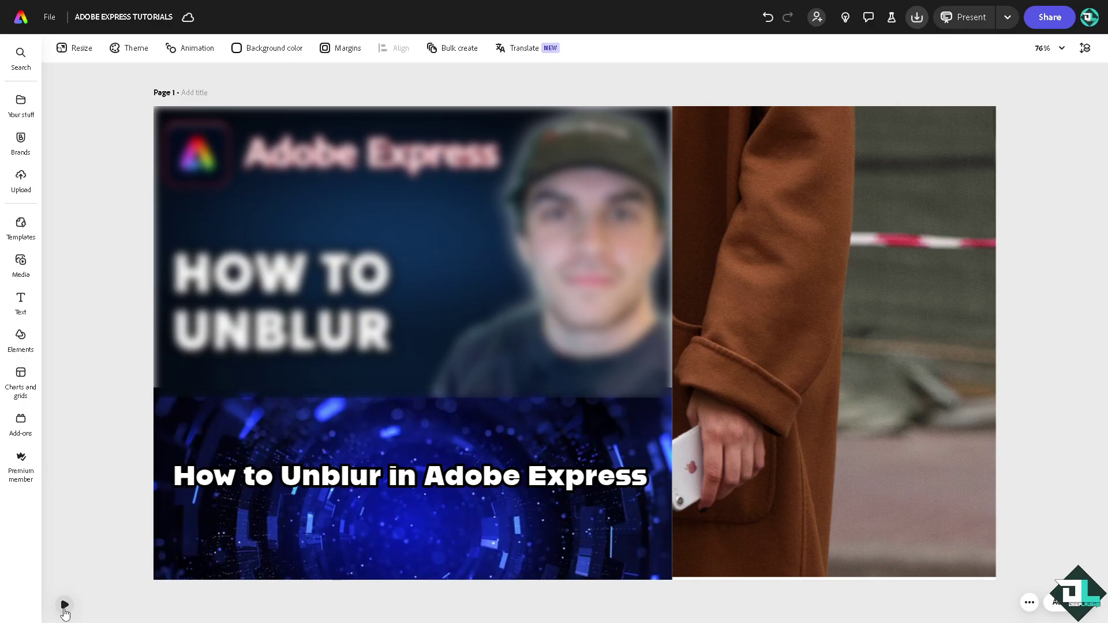
{"action": "left_click", "coordinate": [65, 604]}
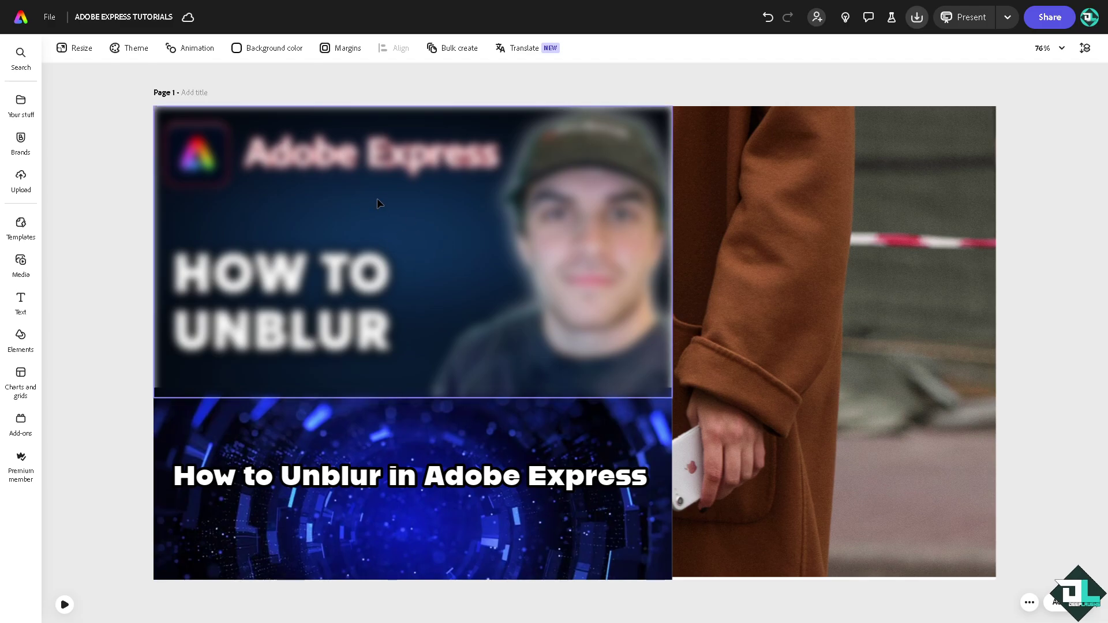
- Lower the thumbnail image's Blur adjustment from 73 to 0
{"action": "left_click", "coordinate": [377, 221]}
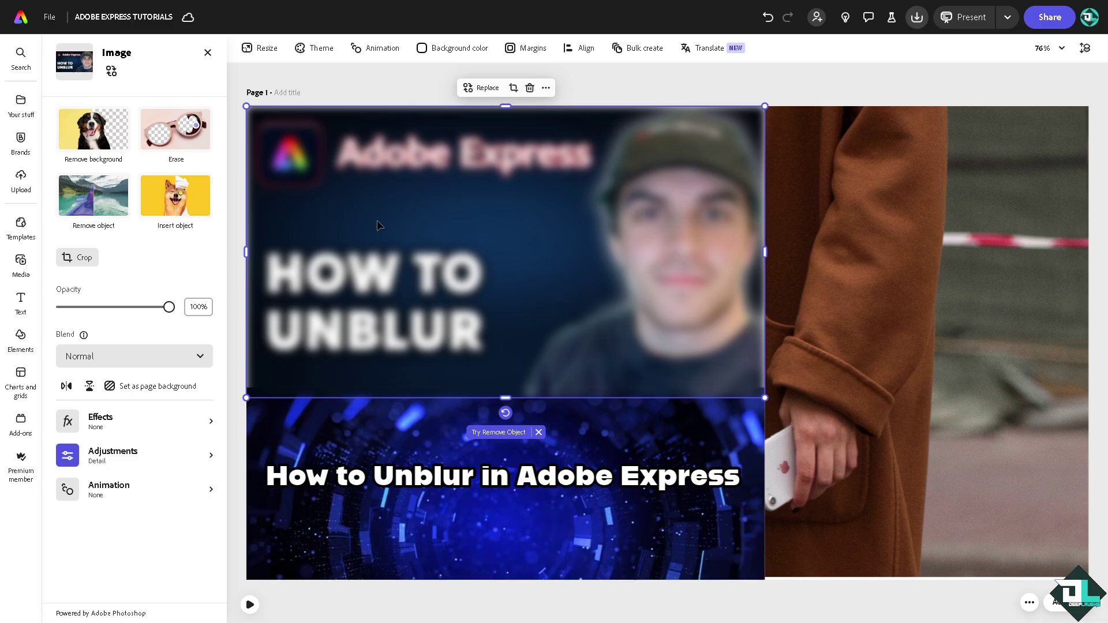
{"action": "left_click", "coordinate": [155, 466]}
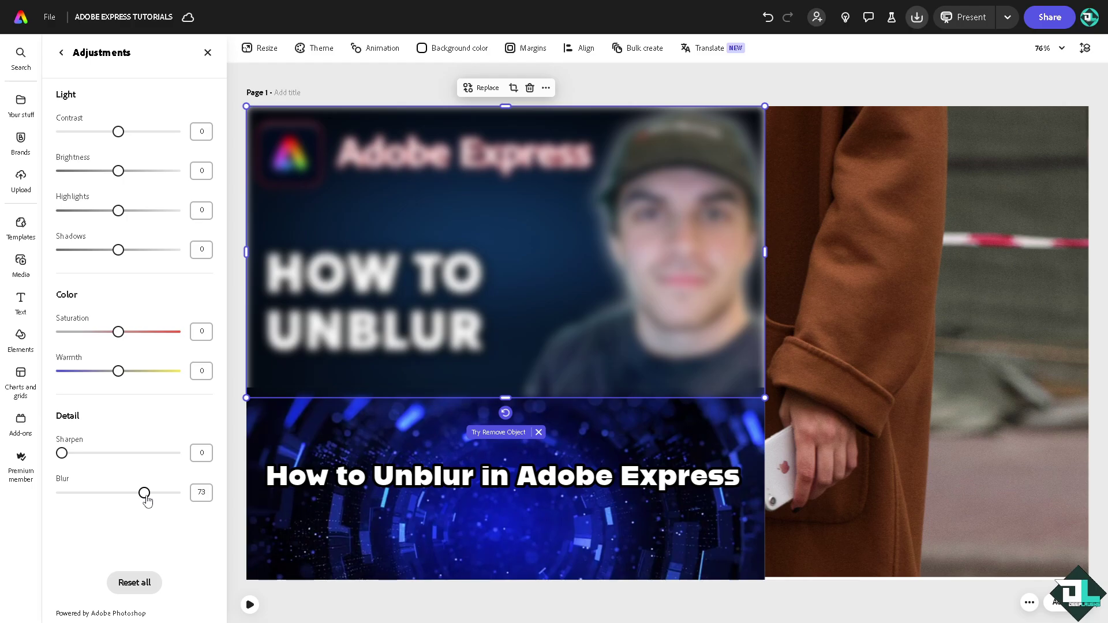
{"action": "left_click_drag", "start_coordinate": [147, 501], "coordinate": [36, 489]}
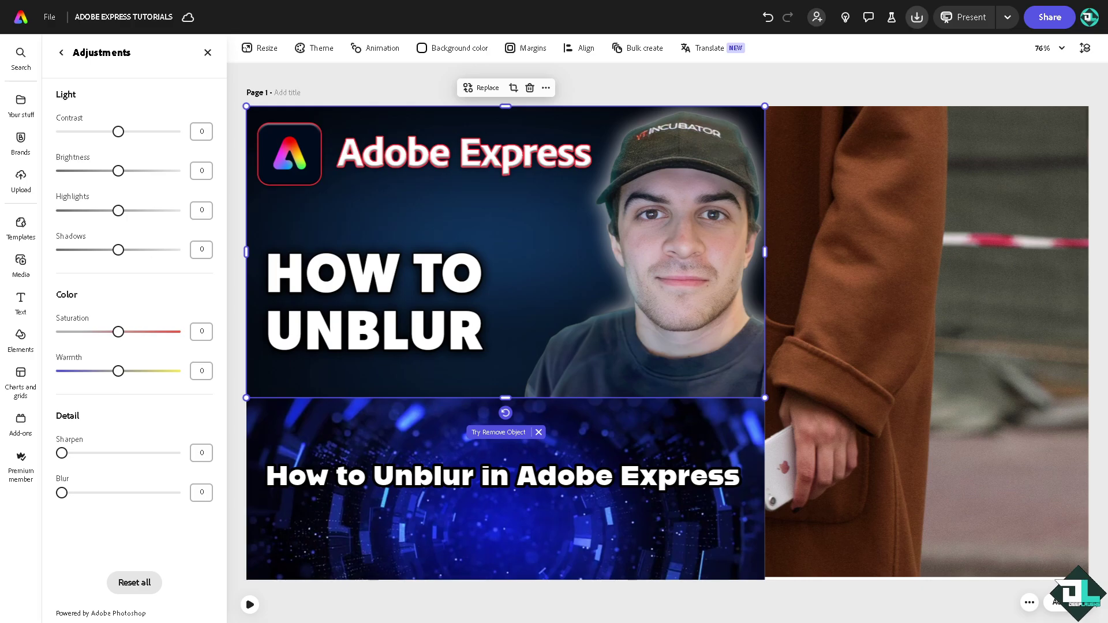
- Select the brown coat photo, preview playback, and show stock Videos in the Media library
{"action": "left_click", "coordinate": [872, 249]}
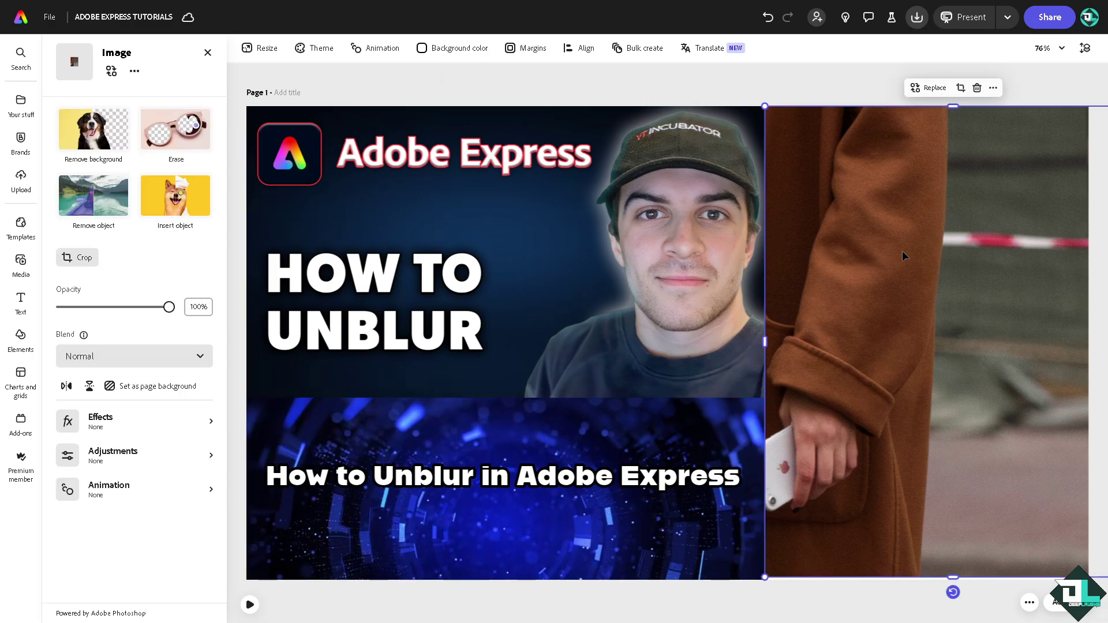
{"action": "left_click", "coordinate": [250, 606]}
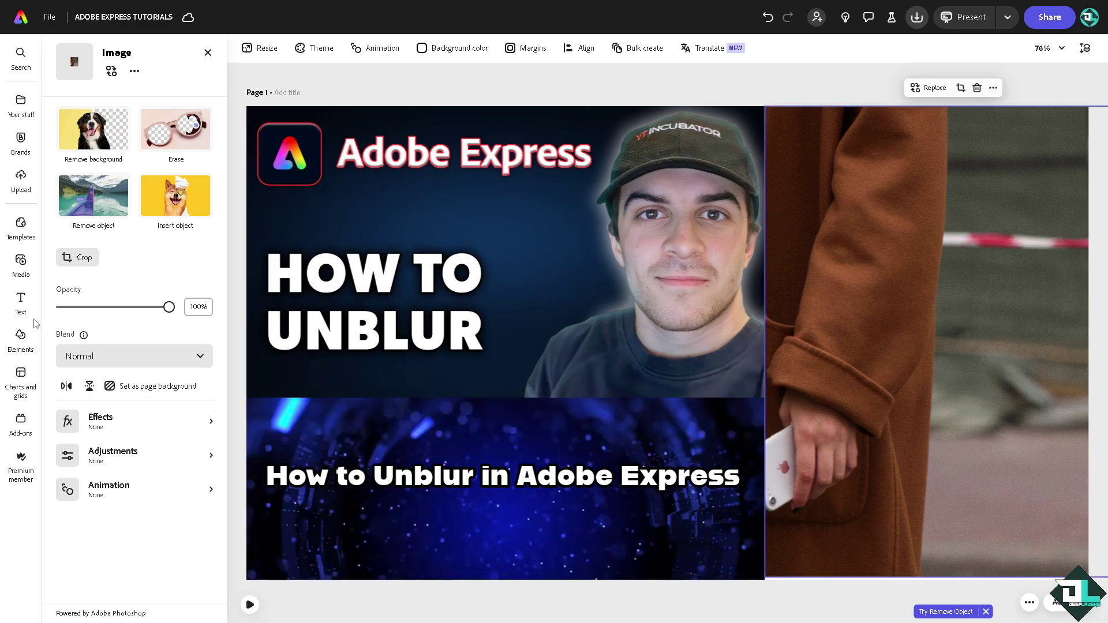
{"action": "left_click", "coordinate": [21, 261]}
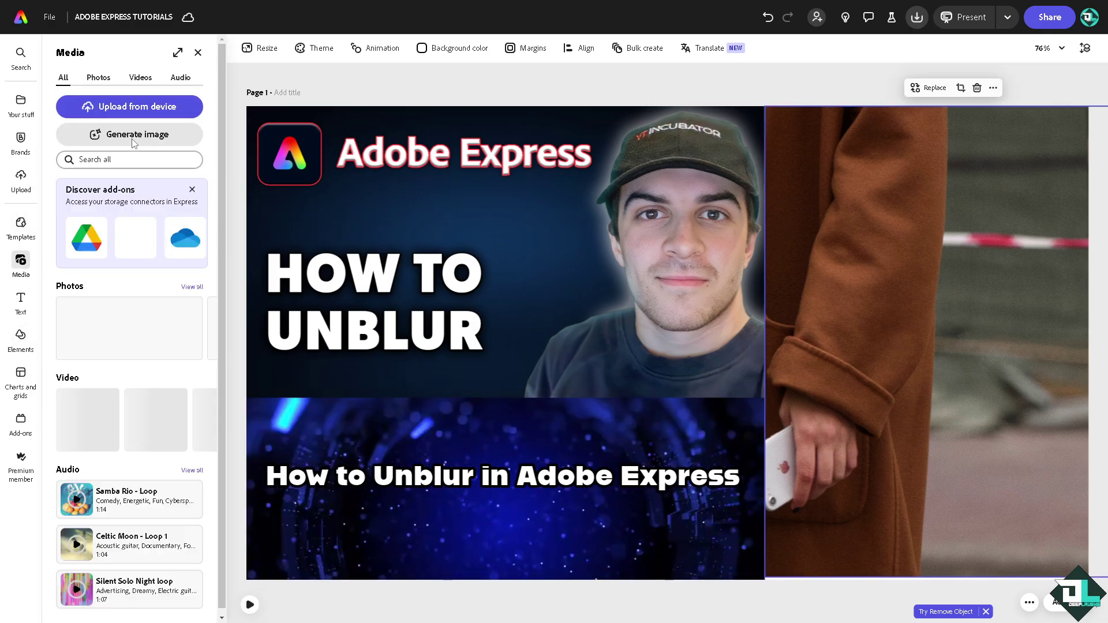
{"action": "left_click", "coordinate": [140, 77]}
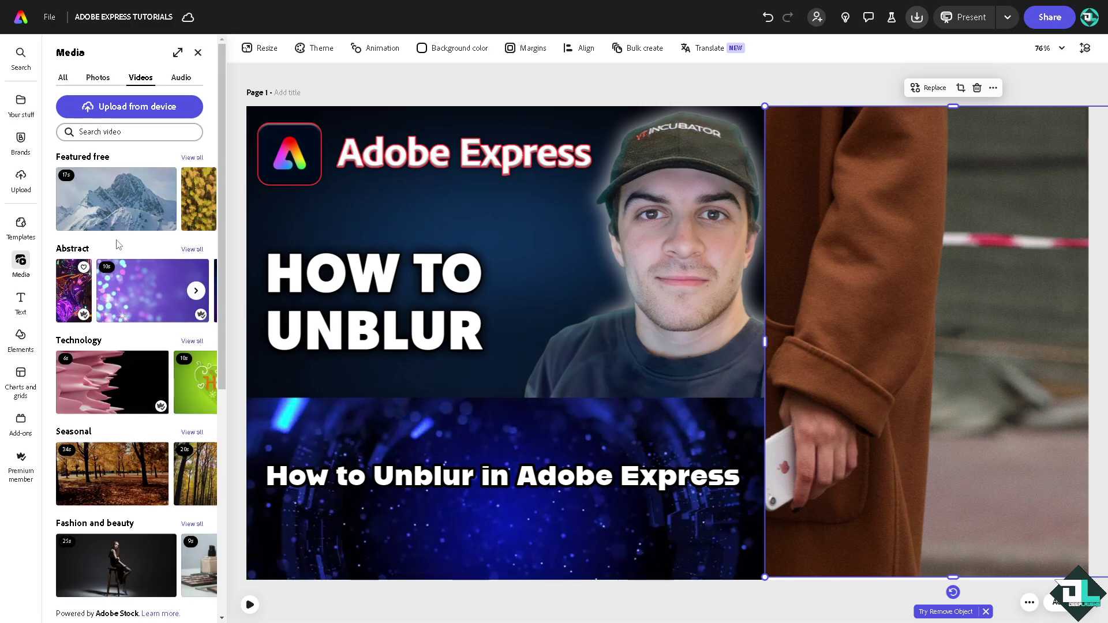
- Place the snowy mountain video over the coat photo, testing its Blur and returning it to 0
{"action": "left_click", "coordinate": [116, 217]}
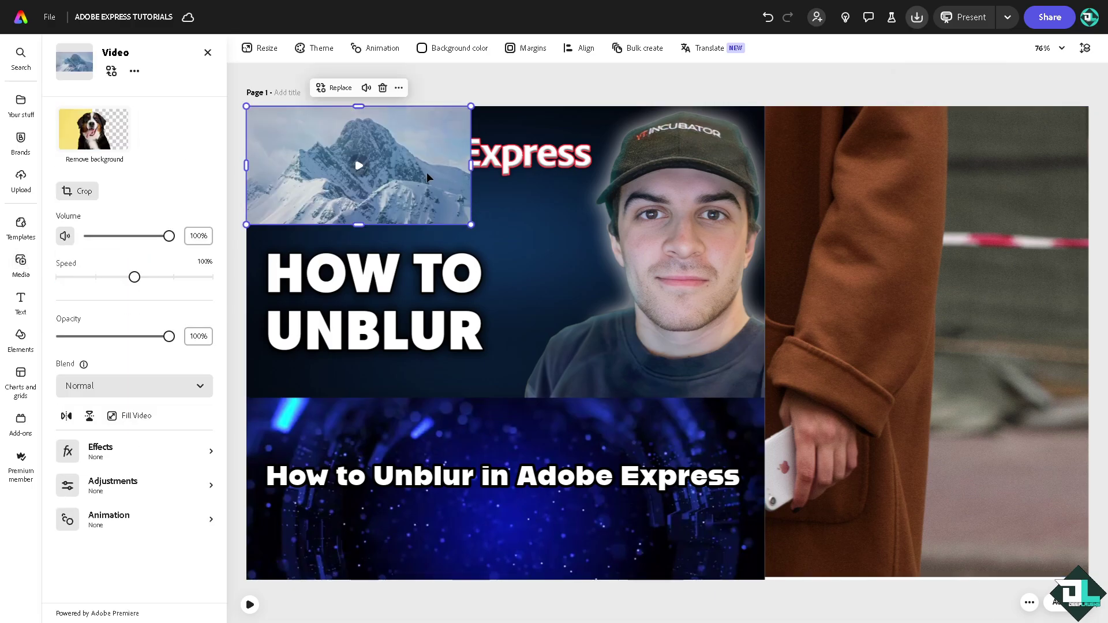
{"action": "left_click_drag", "start_coordinate": [427, 172], "coordinate": [919, 408]}
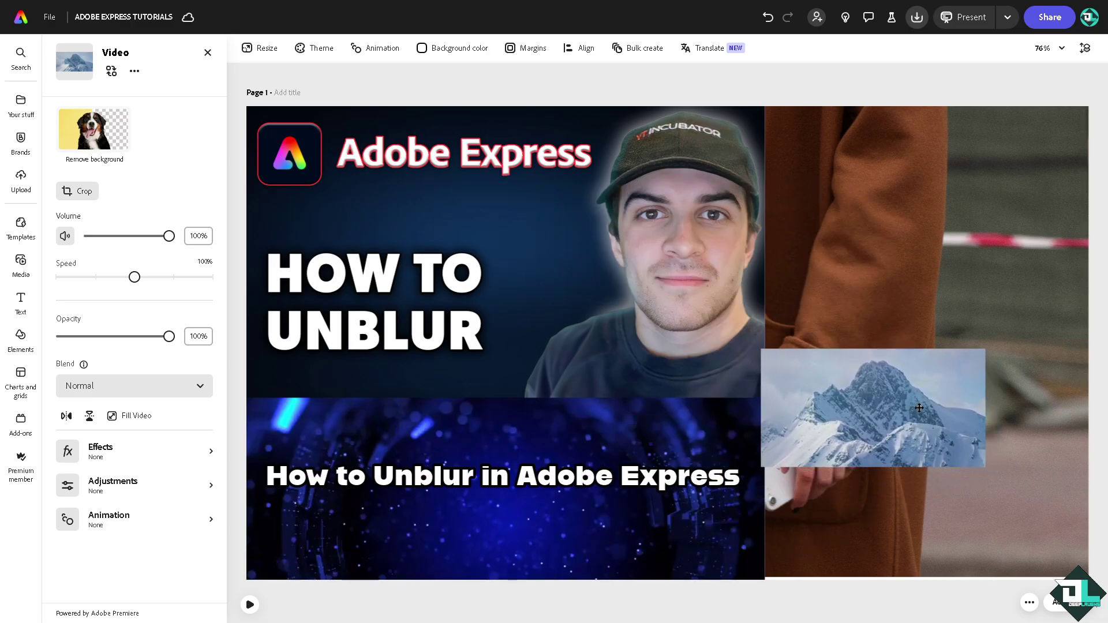
{"action": "left_click", "coordinate": [138, 492]}
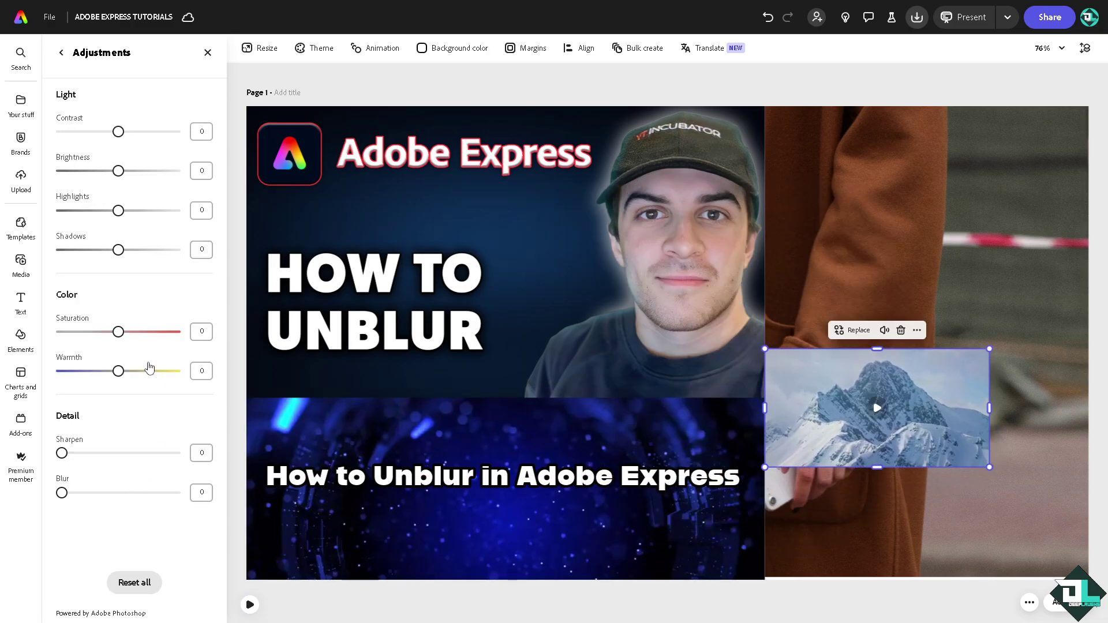
{"action": "left_click_drag", "start_coordinate": [61, 493], "coordinate": [174, 492]}
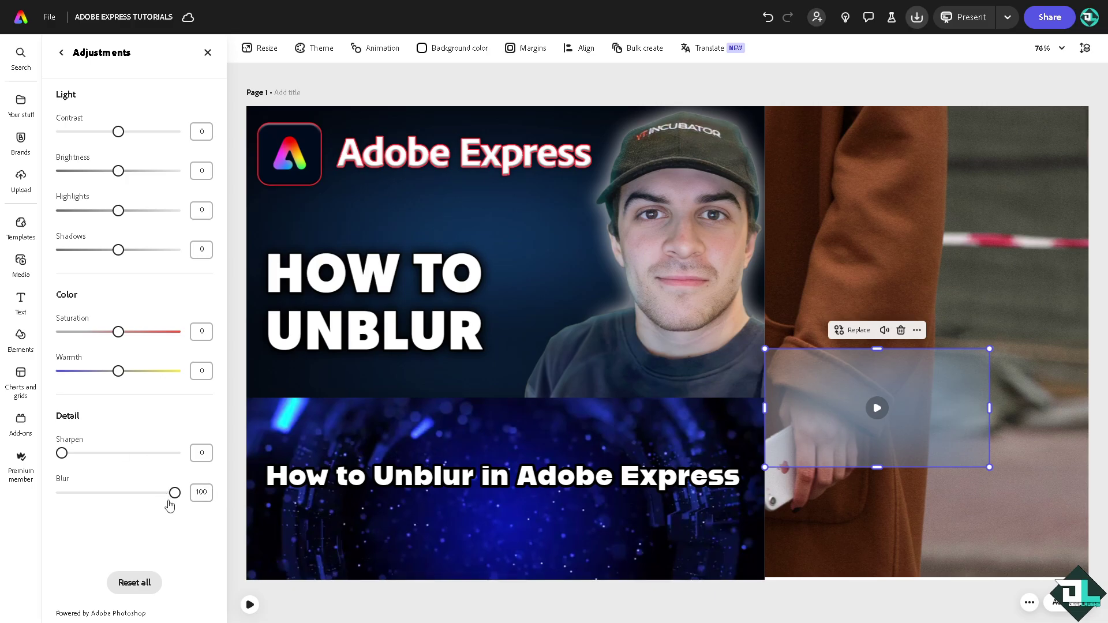
{"action": "left_click_drag", "start_coordinate": [174, 493], "coordinate": [55, 497]}
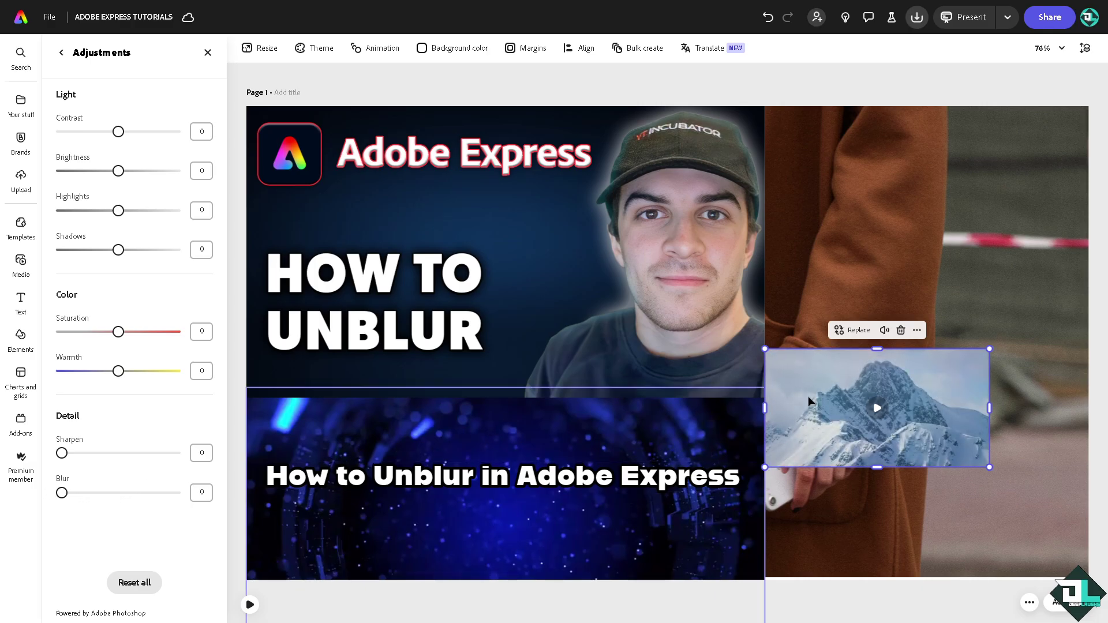
- Stretch the mountain video to span the coat photo's full width
{"action": "mouse_move", "coordinate": [989, 349]}
{"action": "left_mouse_down"}
{"action": "mouse_move", "coordinate": [1056, 314]}
{"action": "mouse_move", "coordinate": [1065, 258]}
{"action": "left_mouse_up"}
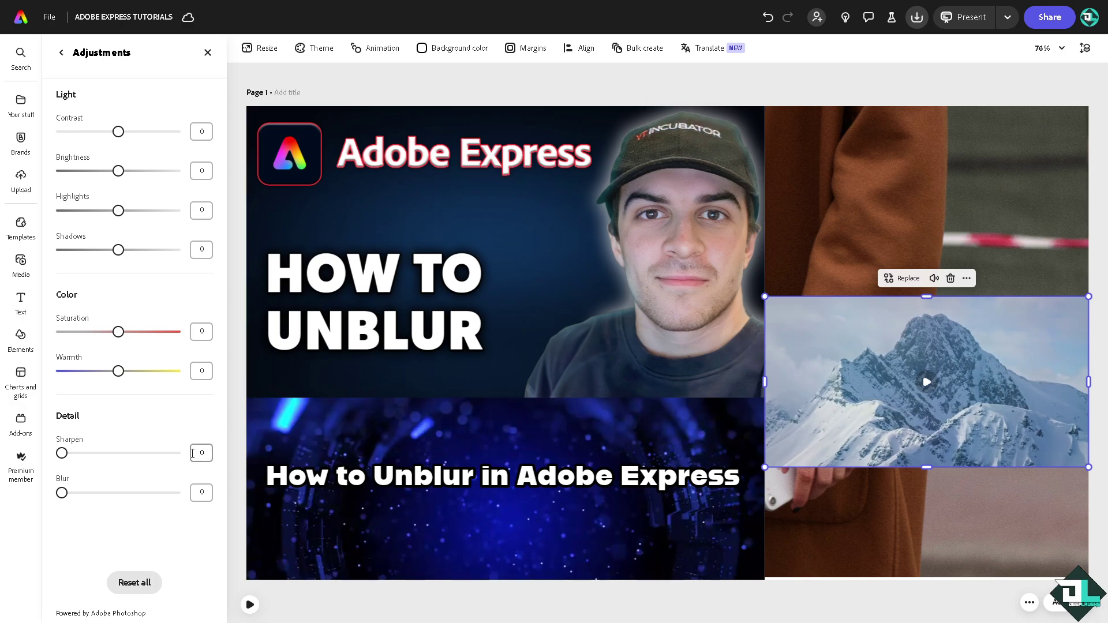
- Keep the mountain video's Blur at 0 and play the design's videos
{"action": "mouse_move", "coordinate": [62, 493]}
{"action": "left_mouse_down"}
{"action": "mouse_move", "coordinate": [202, 508]}
{"action": "mouse_move", "coordinate": [61, 492]}
{"action": "left_mouse_up"}
{"action": "left_click", "coordinate": [250, 605]}
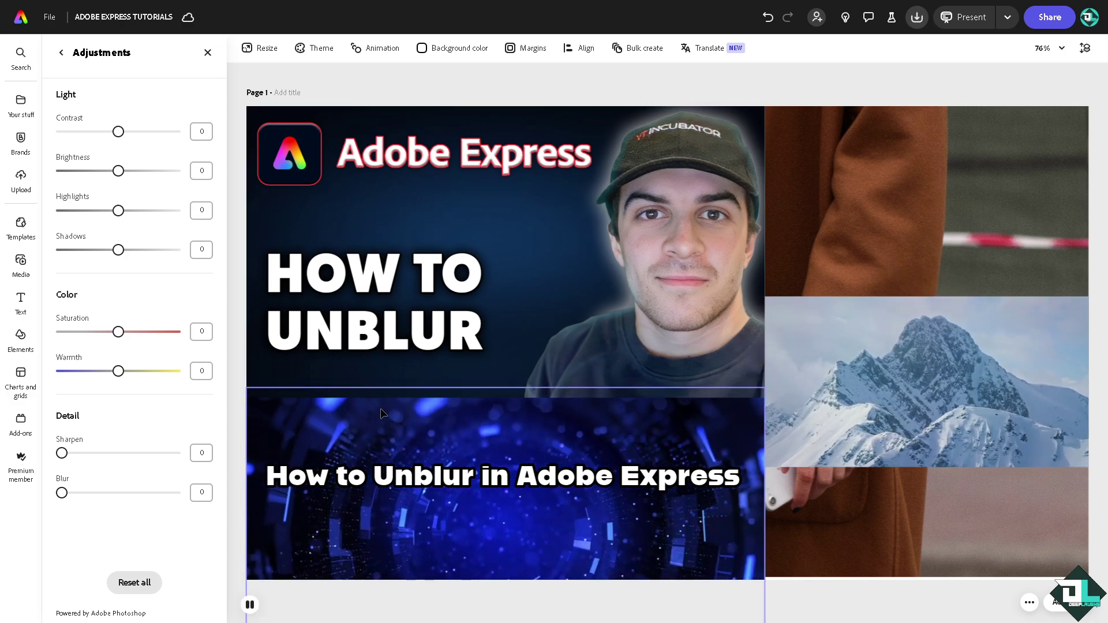